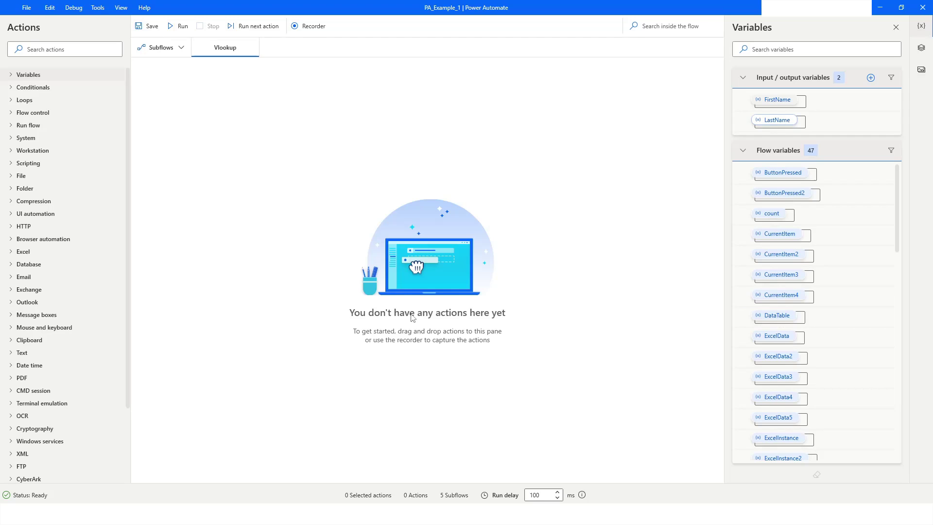
- Switch from the empty Power Automate Vlookup subflow to the challenge.xlsx workbook in Excel
key(alt+Tab)
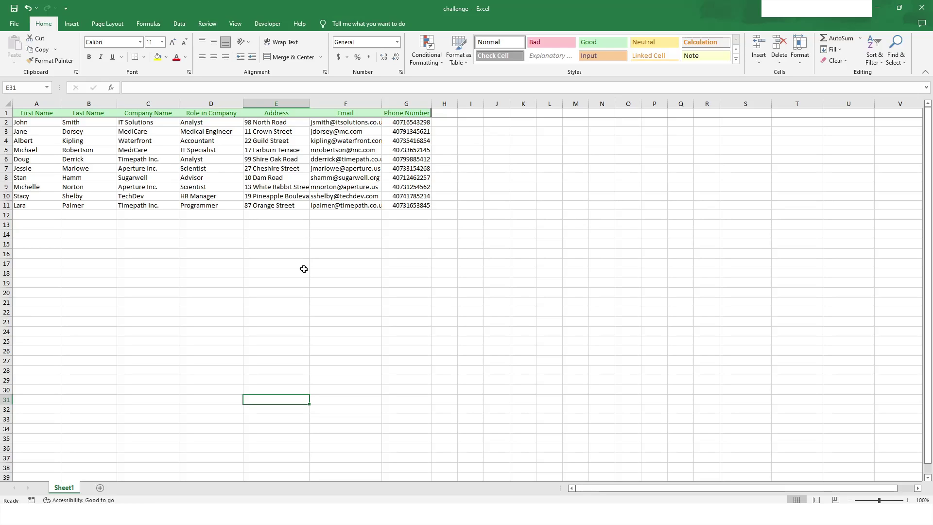
click(366, 238)
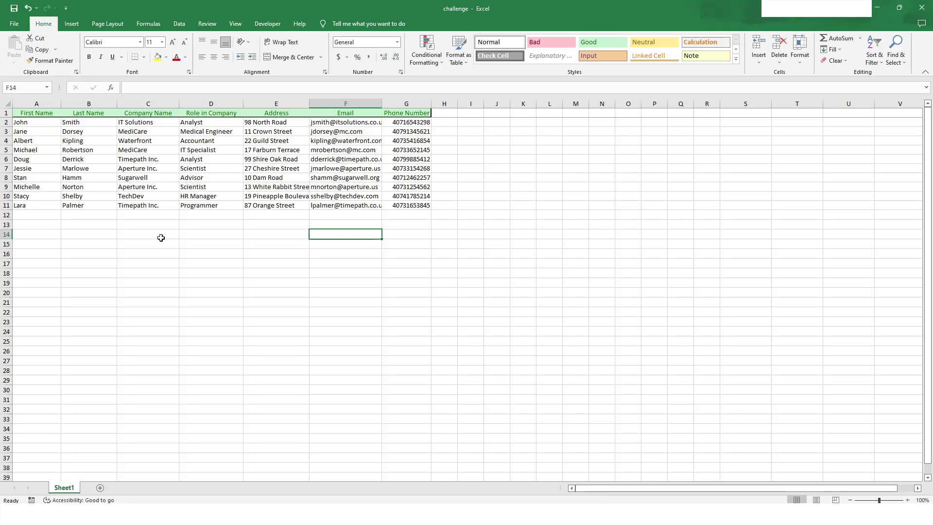
click(204, 233)
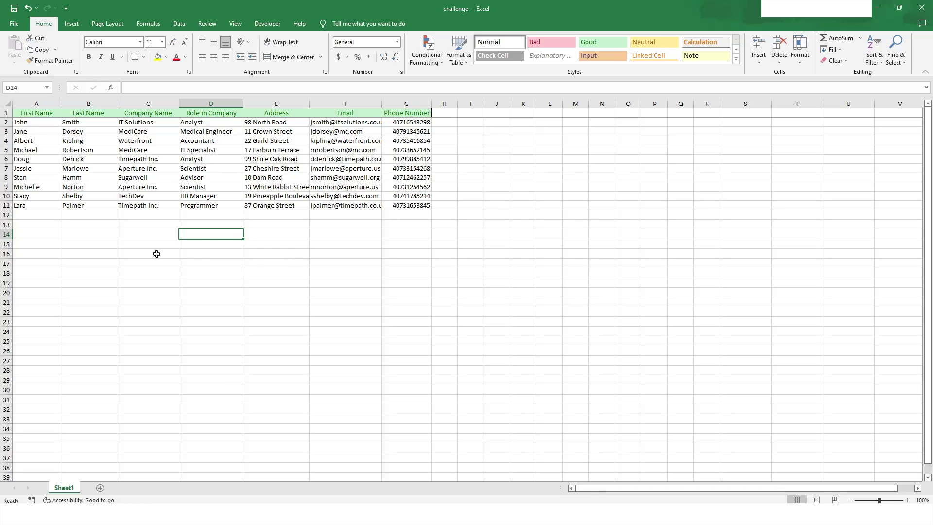
click(125, 247)
click(37, 219)
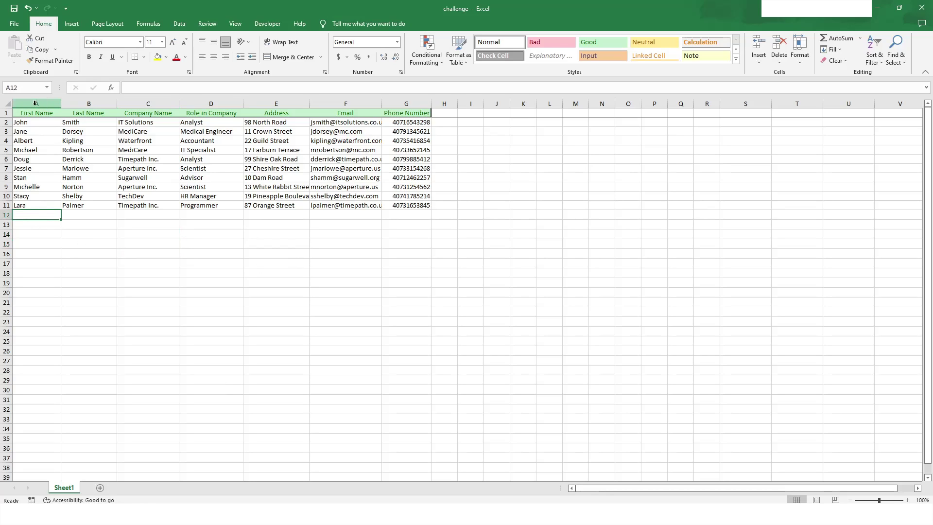
- Copy Sheet1's First Name cells A1:A11 into A1 of a new Sheet3 and autofit column A
drag(26, 115, 26, 206)
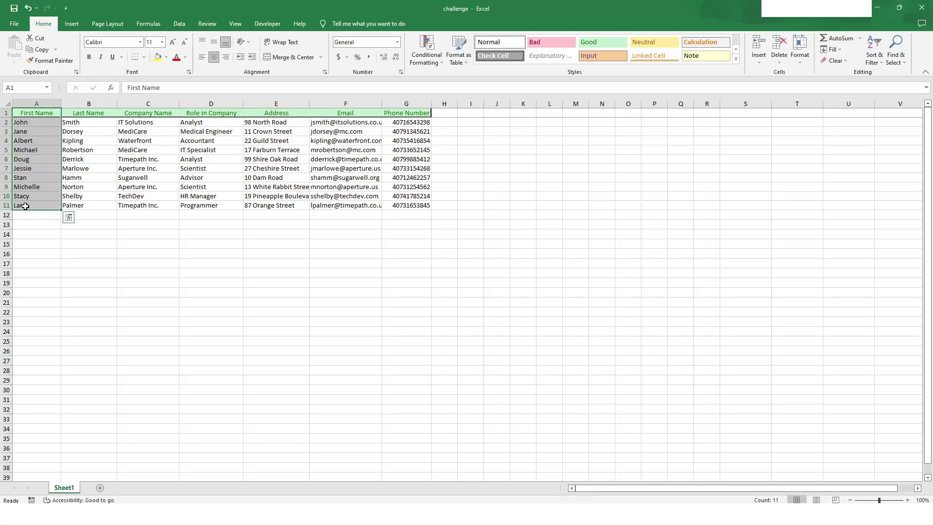
key(ctrl+c)
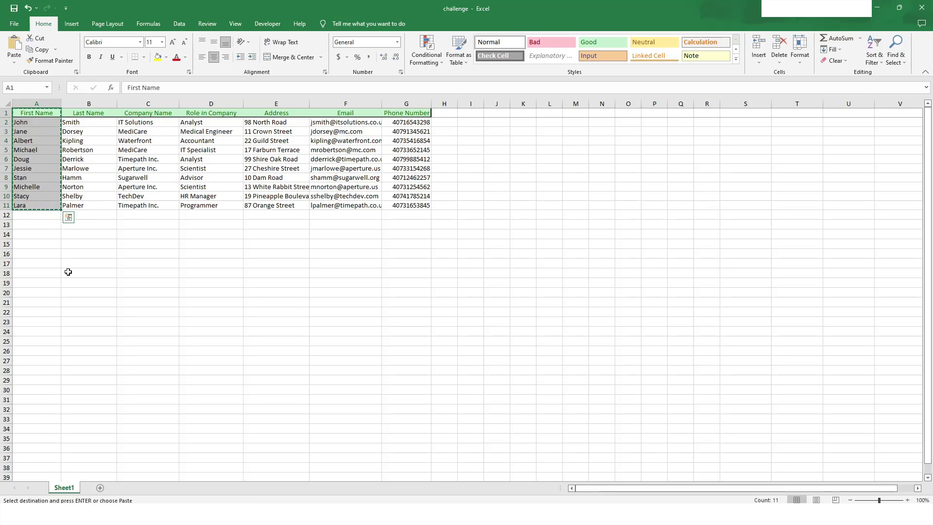
click(100, 487)
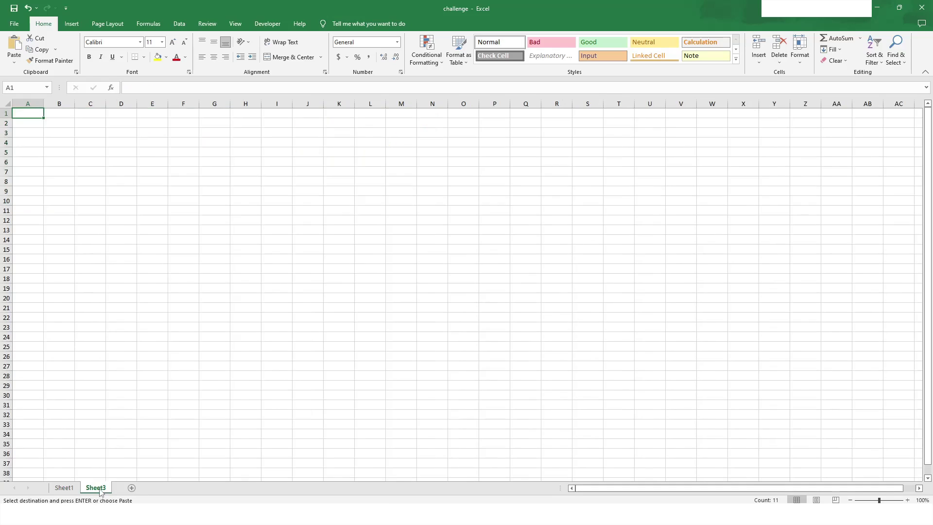
key(ctrl+v)
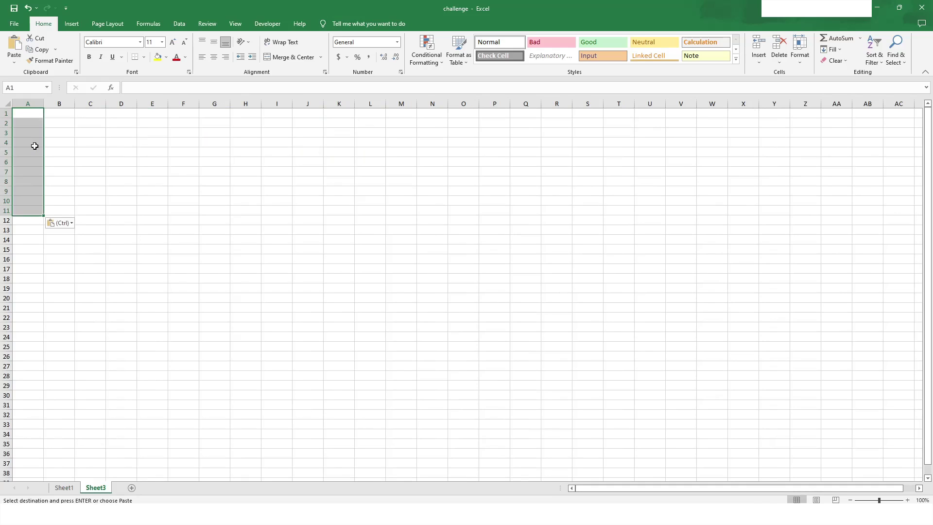
double_click(43, 103)
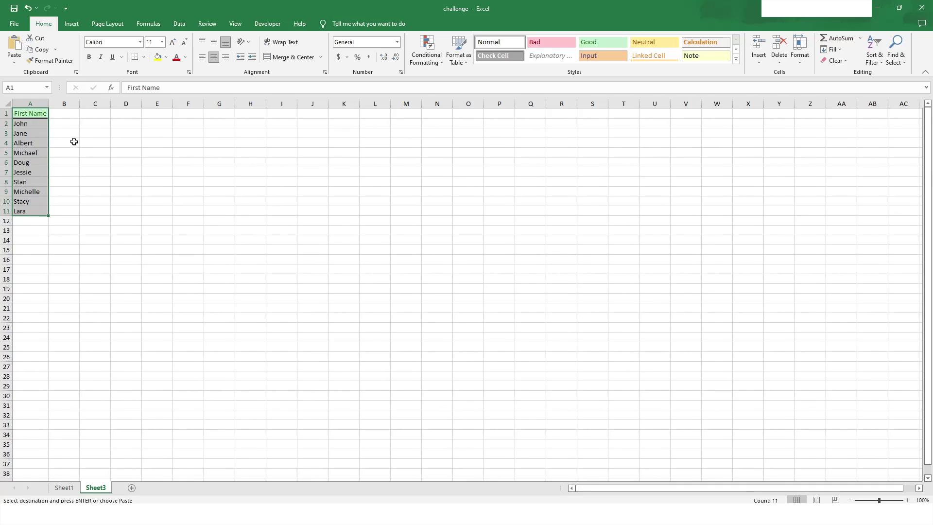
click(73, 142)
- Review the full table on Sheet1, then return to Sheet3 and select cell B2
click(64, 488)
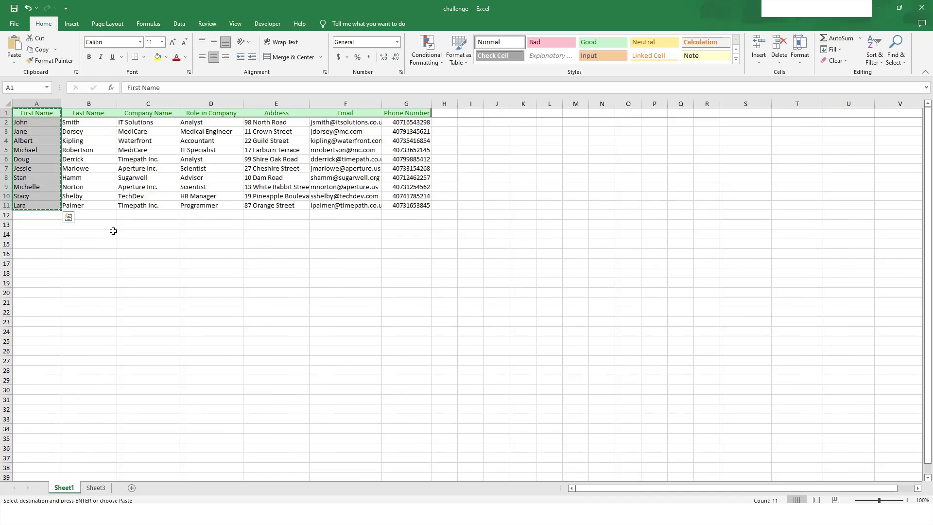
click(113, 226)
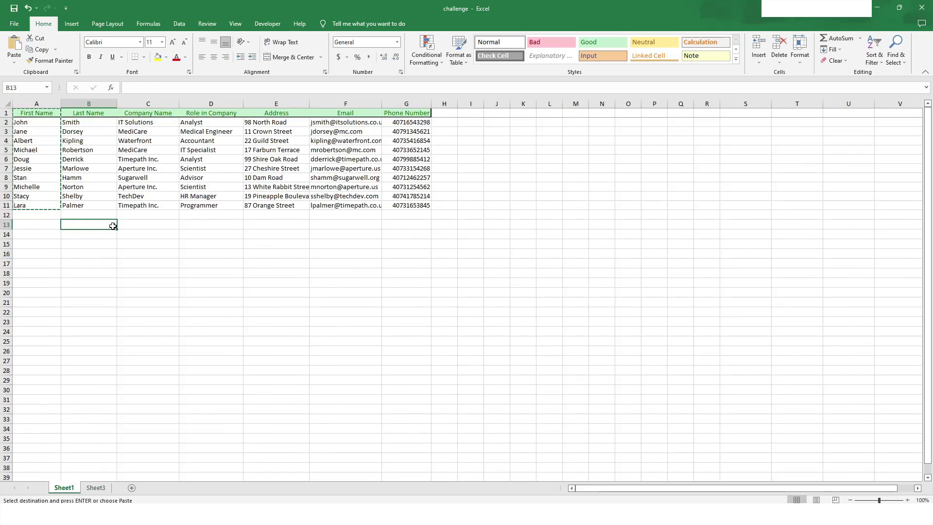
click(92, 491)
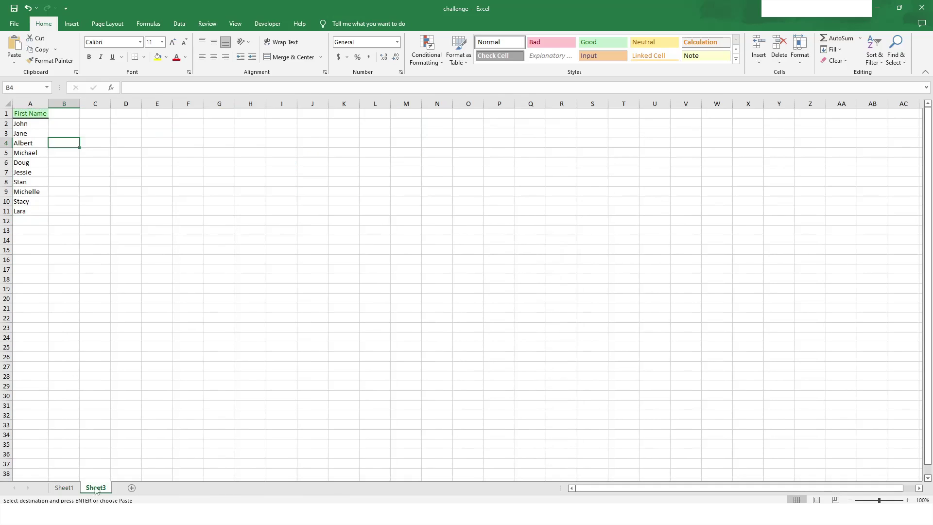
click(56, 122)
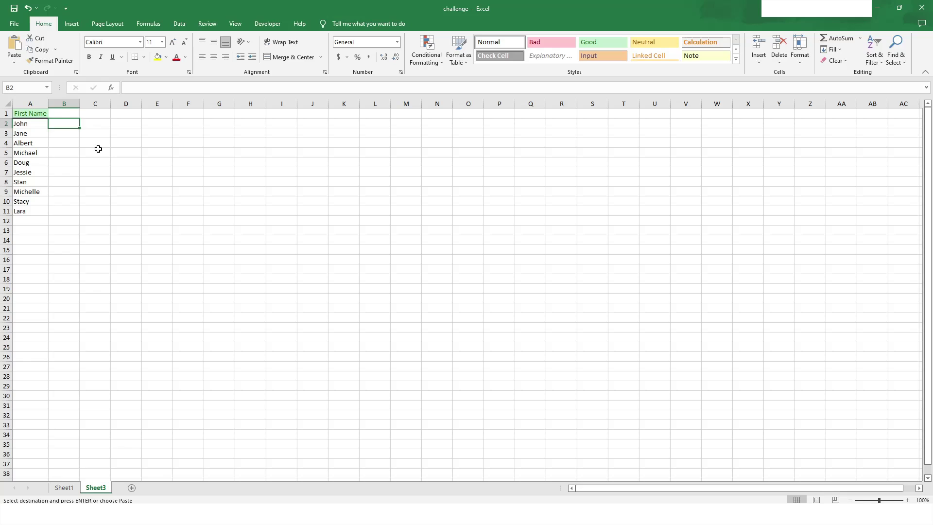
- Enter =VLOOKUP(A2,Sheet1!A:B,2,FALSE) in Sheet3 cell B2 so it returns Smith
text(=)
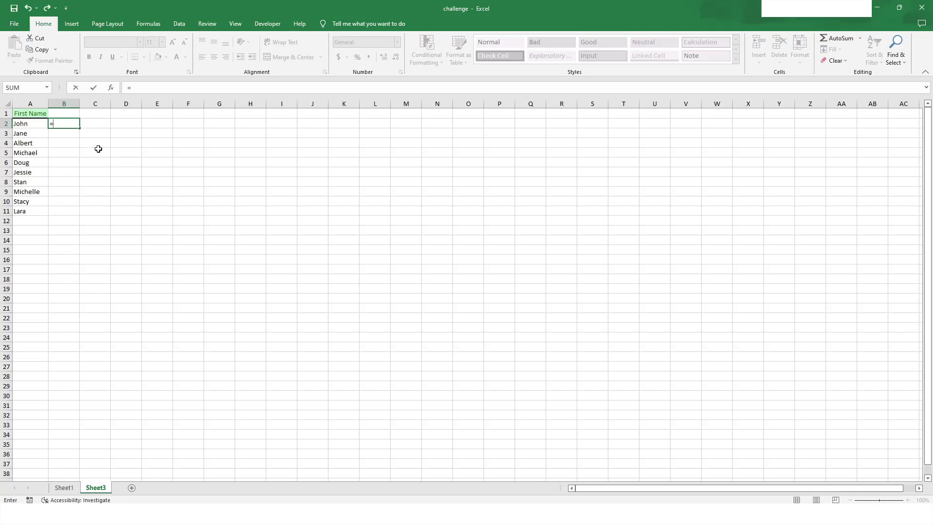
text(VL)
key(Tab)
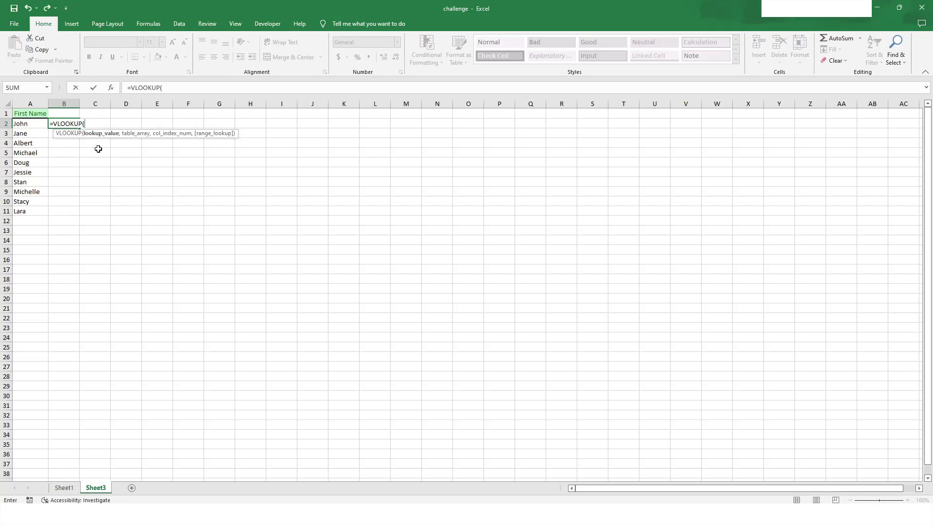
key(Left)
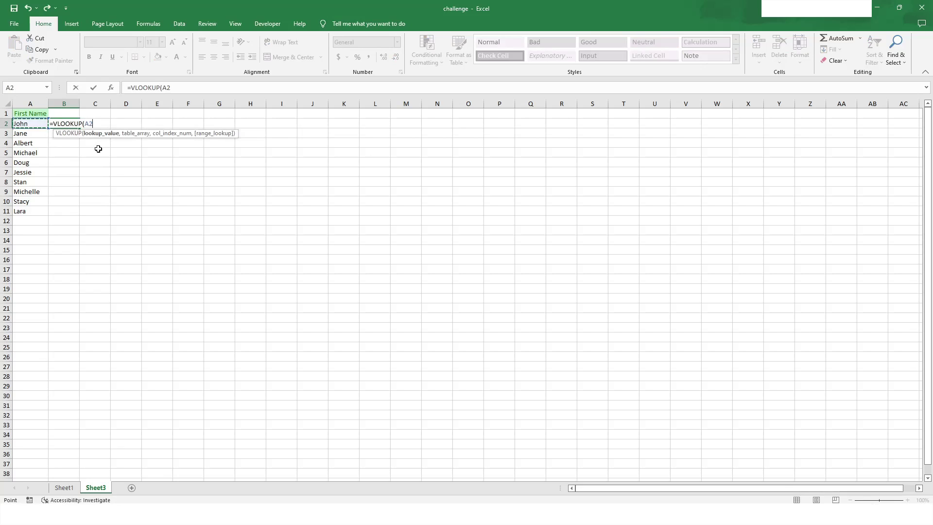
text(,)
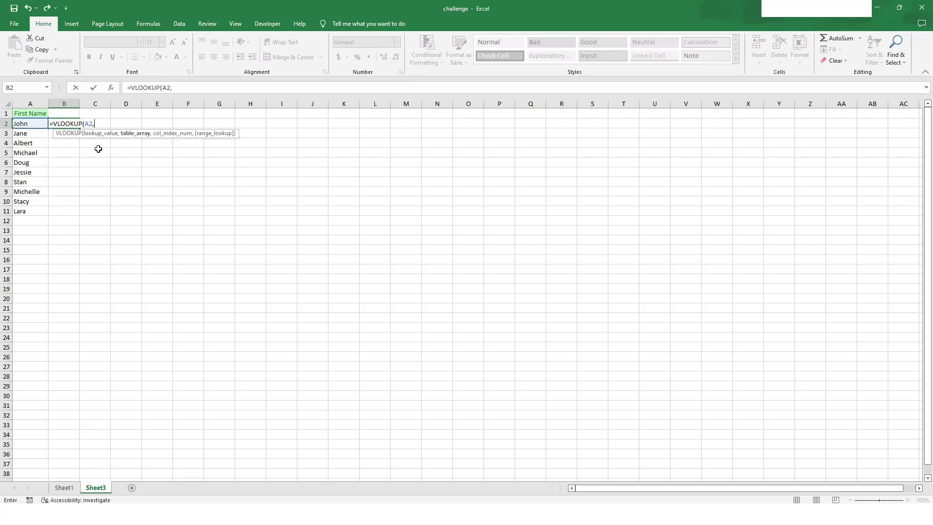
click(64, 487)
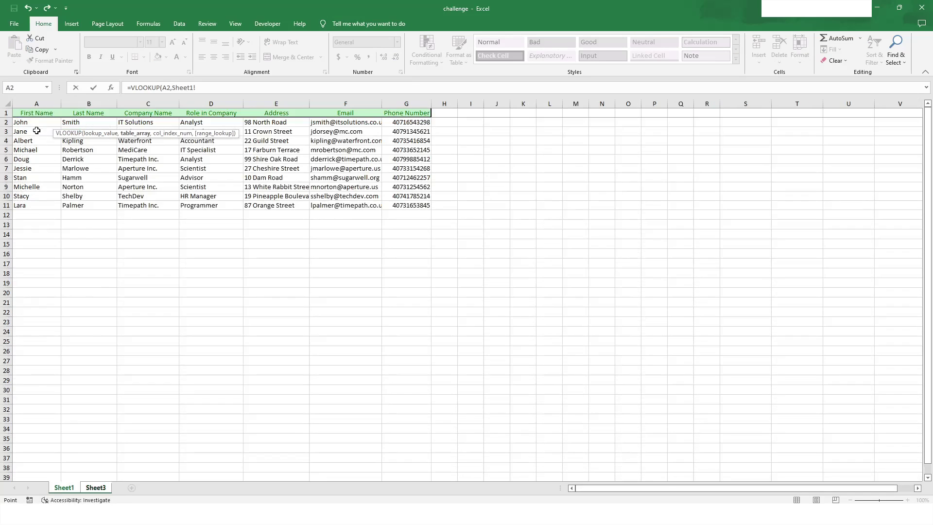
click(35, 103)
drag(34, 103, 86, 106)
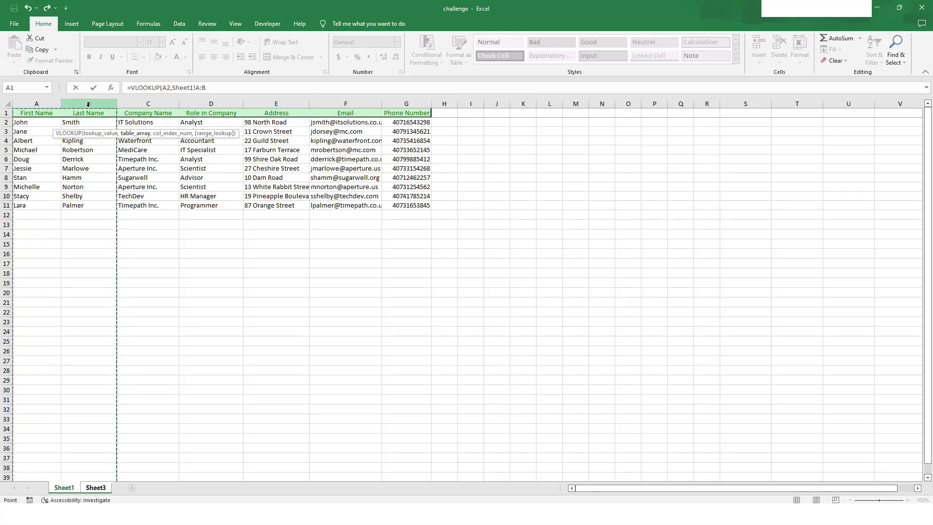
text(,2,)
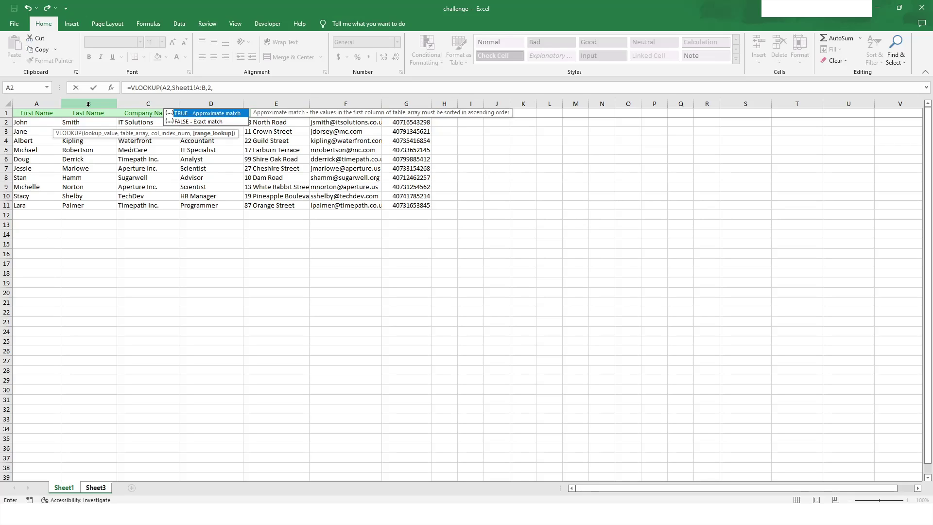
key(Down)
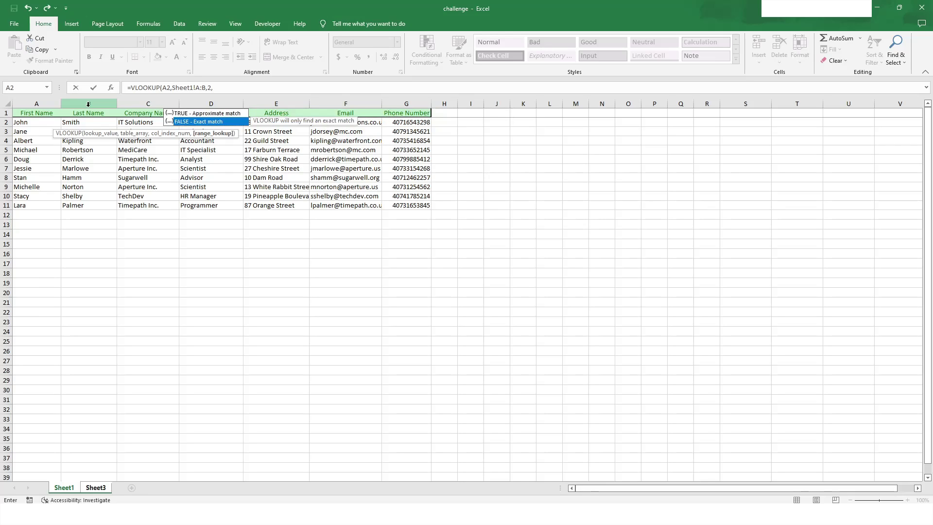
key(Tab)
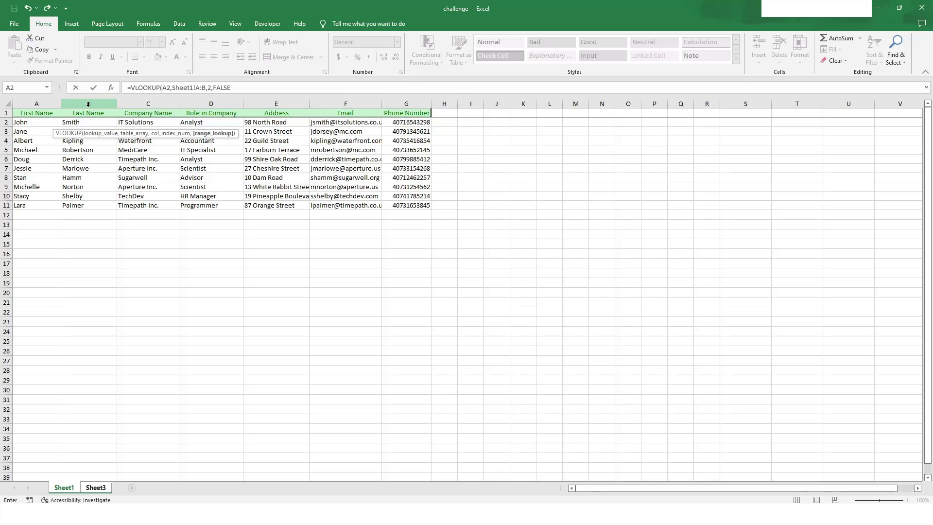
text())
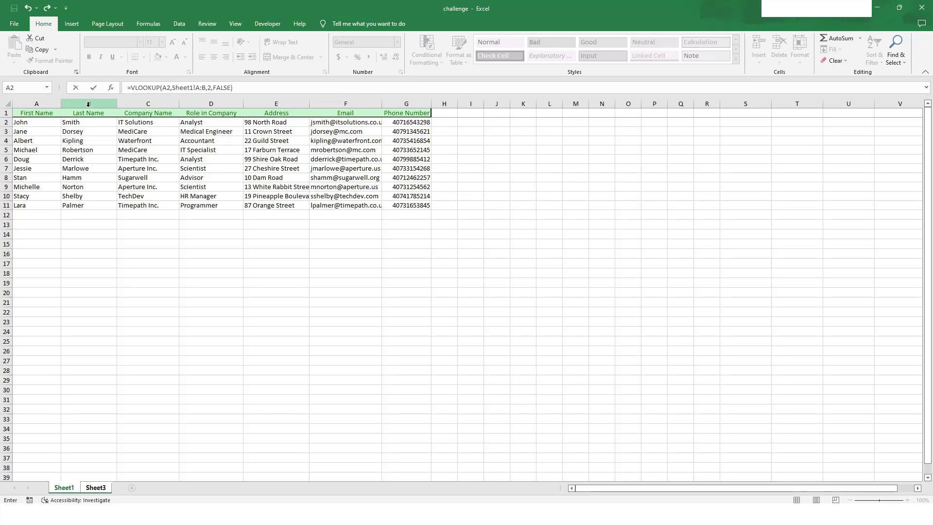
key(Return)
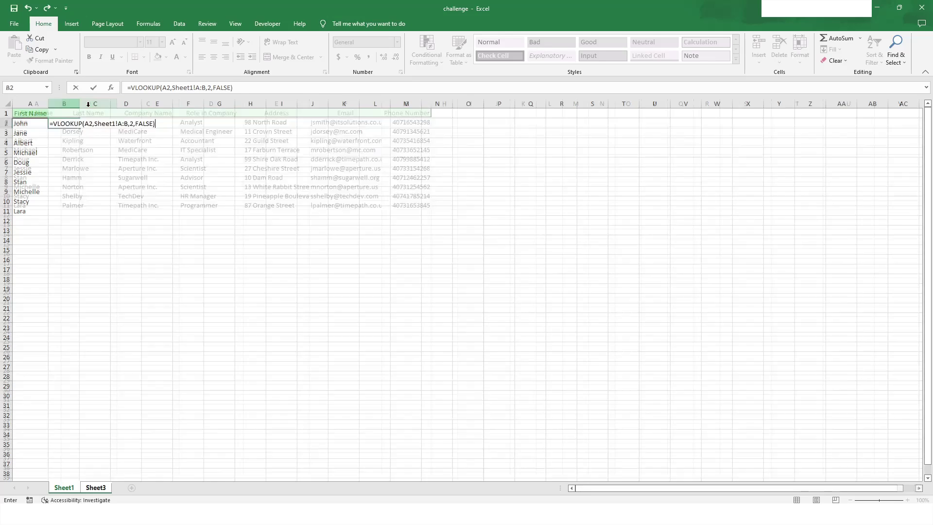
- Fill the B2 VLOOKUP formula down to B11 and copy the range B2:B11
click(59, 124)
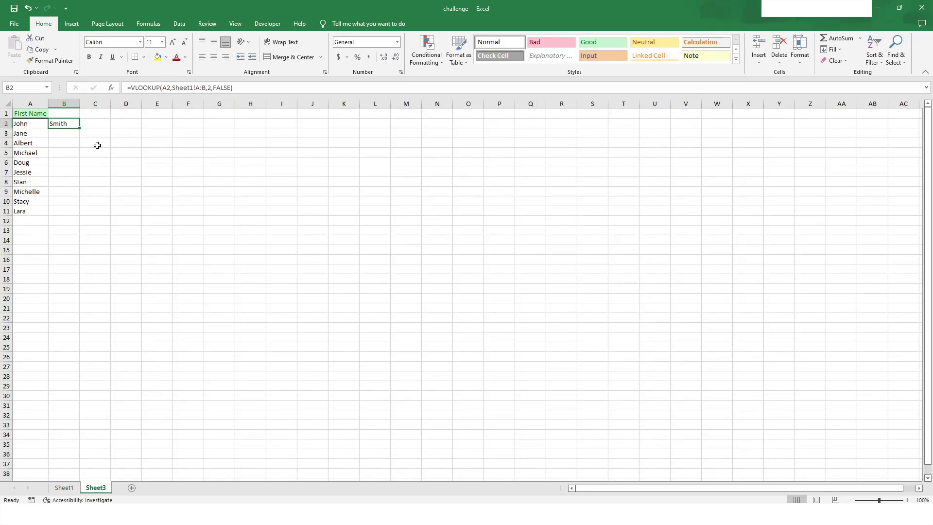
double_click(77, 130)
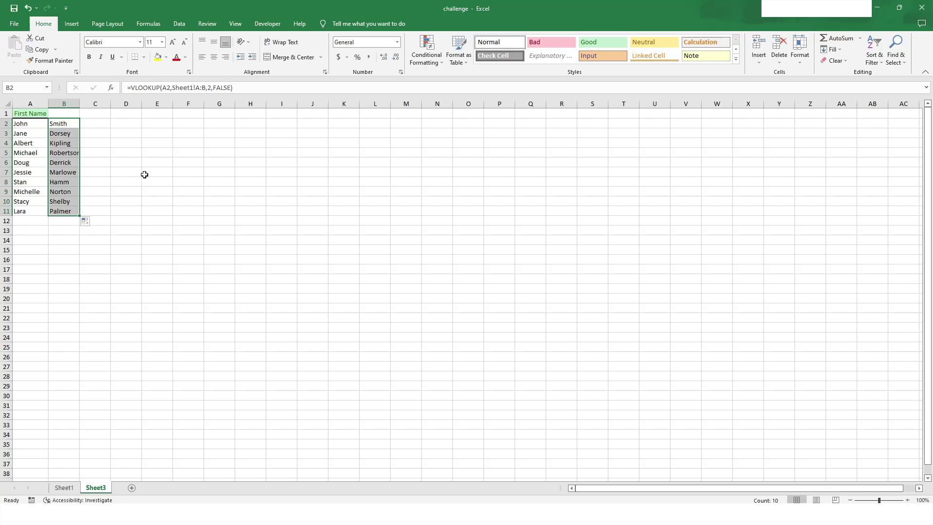
key(ctrl+c)
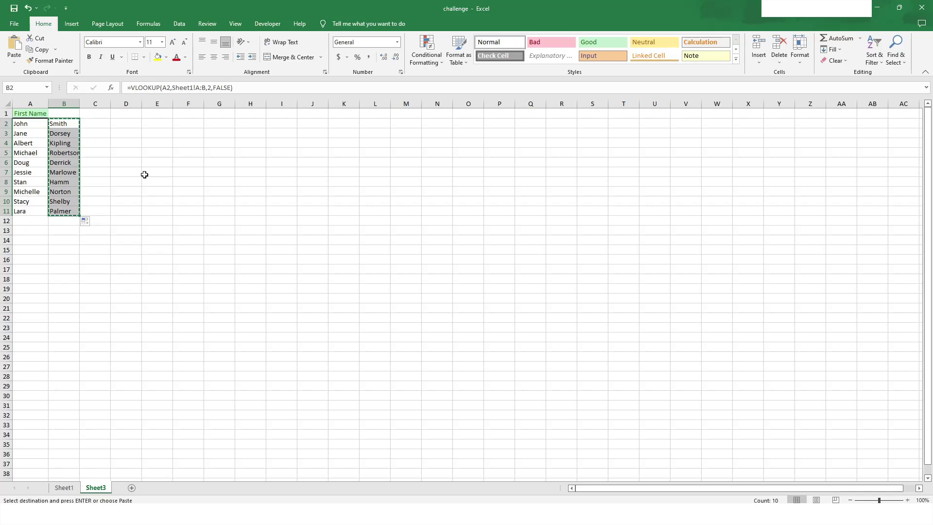
- Paste B2:B11 over itself as Values only, replacing the VLOOKUP formulas
key(alt)
key(e)
key(s)
key(v)
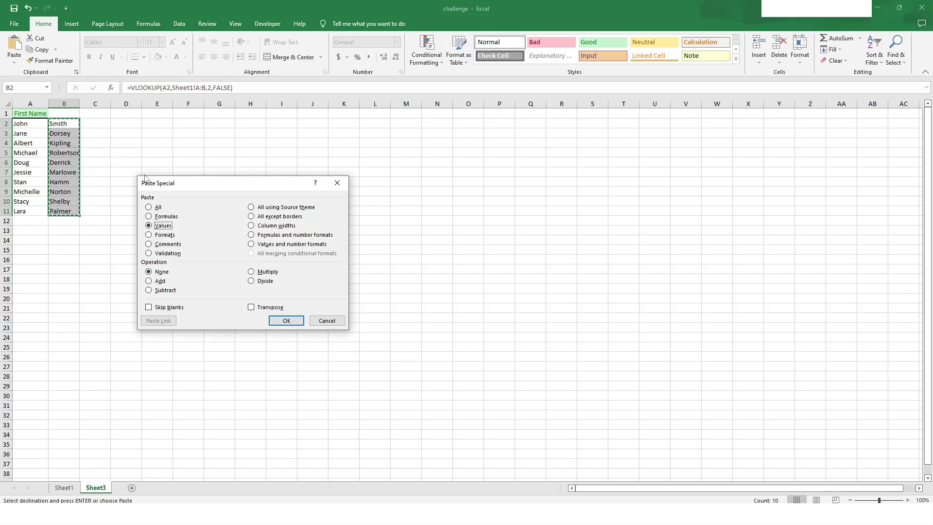
click(284, 321)
- Check that cells B2 through B11 now hold plain last names like Derrick, Hamm and Kipling
click(94, 153)
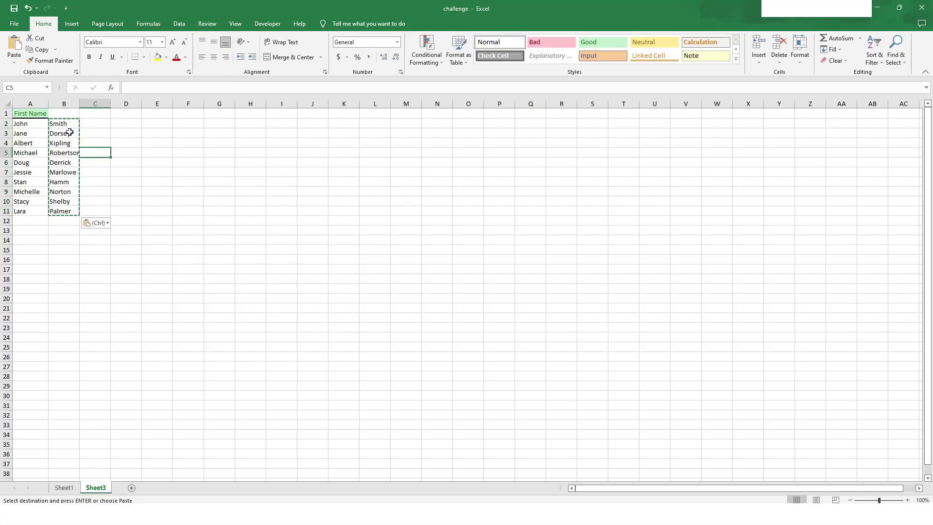
click(63, 124)
drag(63, 153, 68, 147)
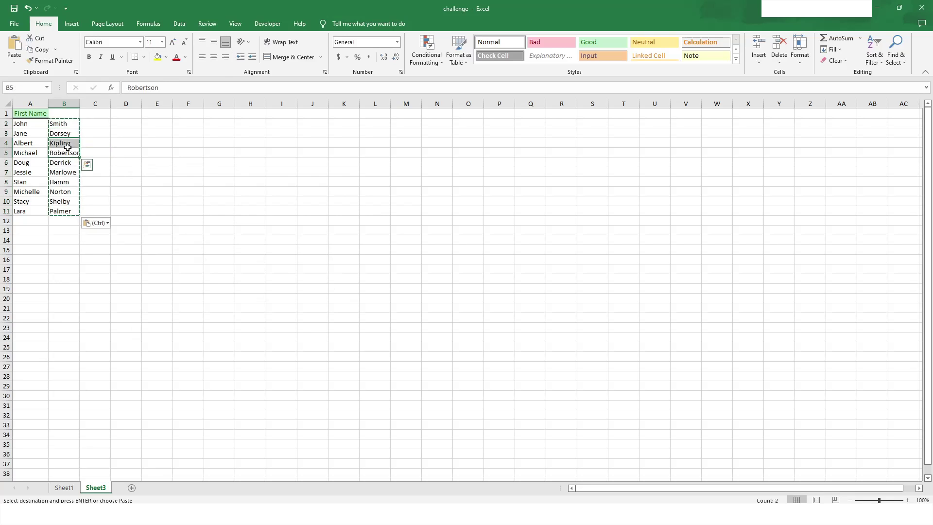
click(57, 166)
click(63, 182)
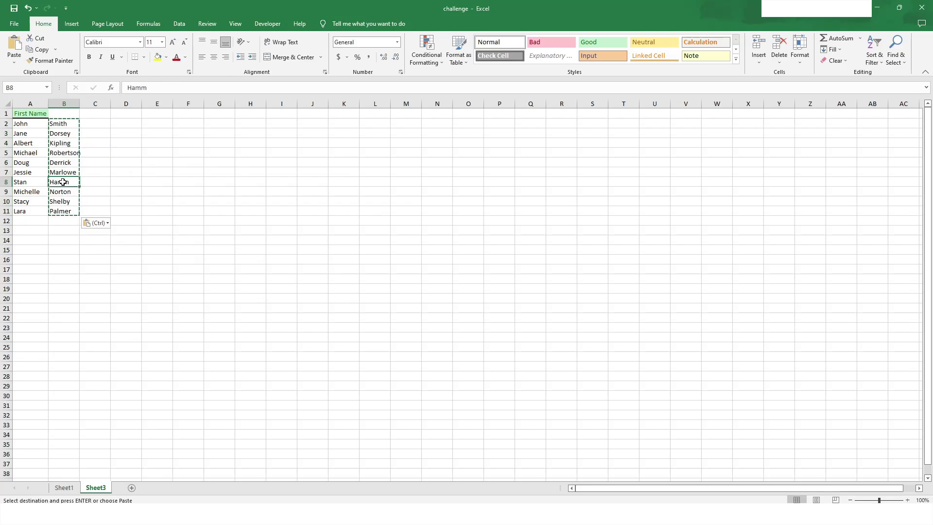
click(54, 171)
click(58, 192)
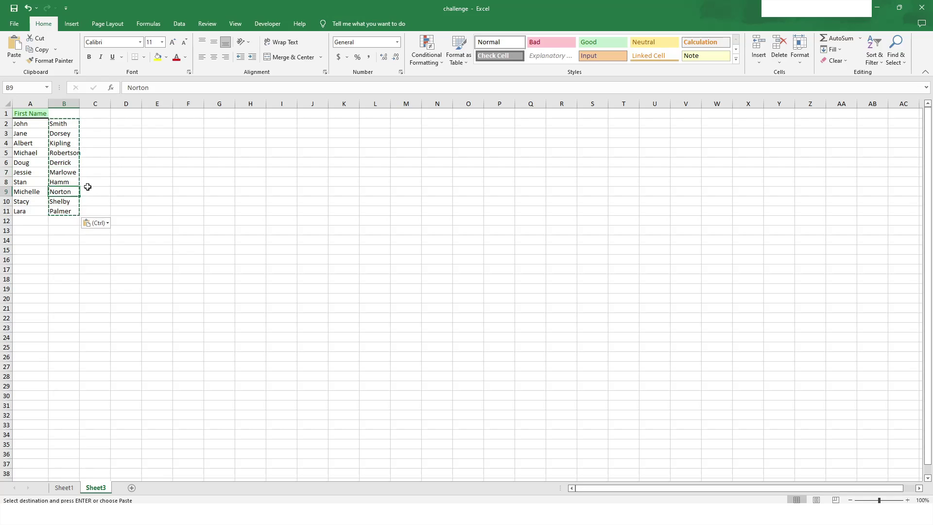
click(57, 203)
click(59, 211)
click(71, 144)
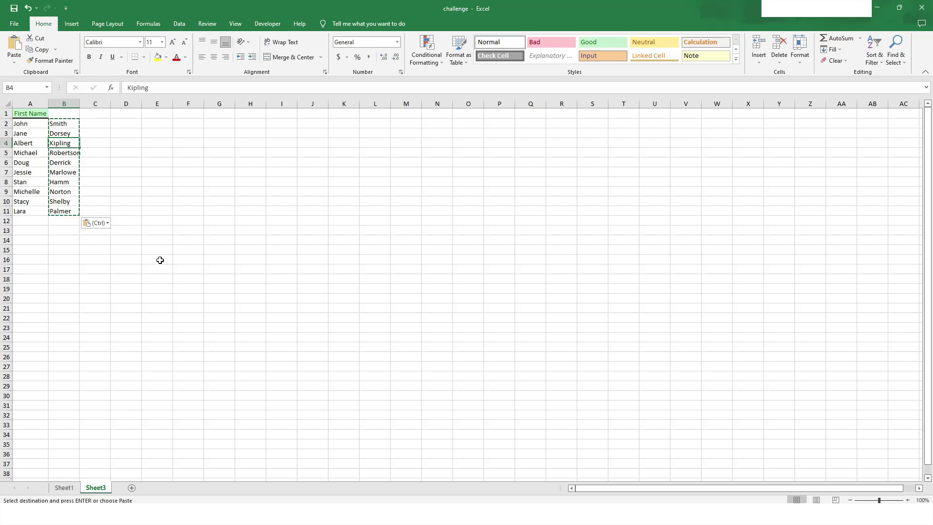
- Add an 'Attach to running Excel' step 1 attaching challenge.xlsx as ExcelInstance7
click(173, 501)
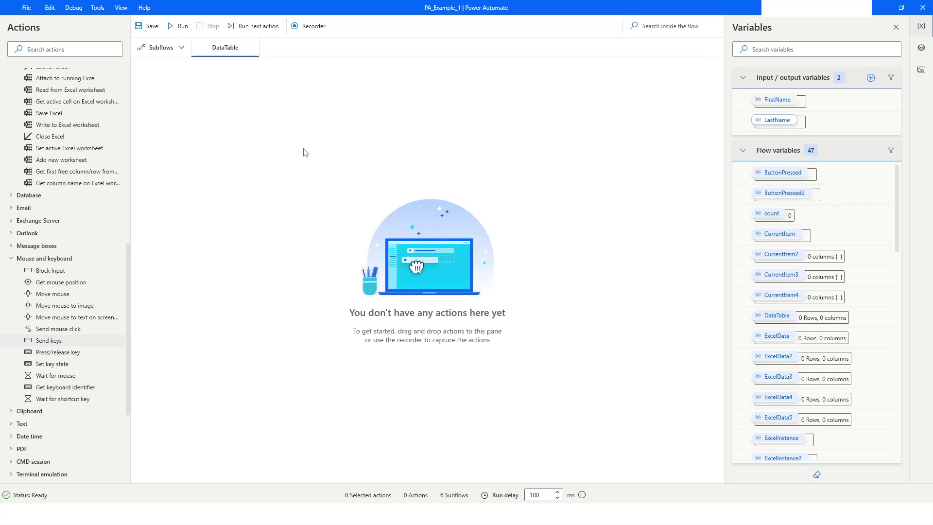
scroll(83, 214, up, 10)
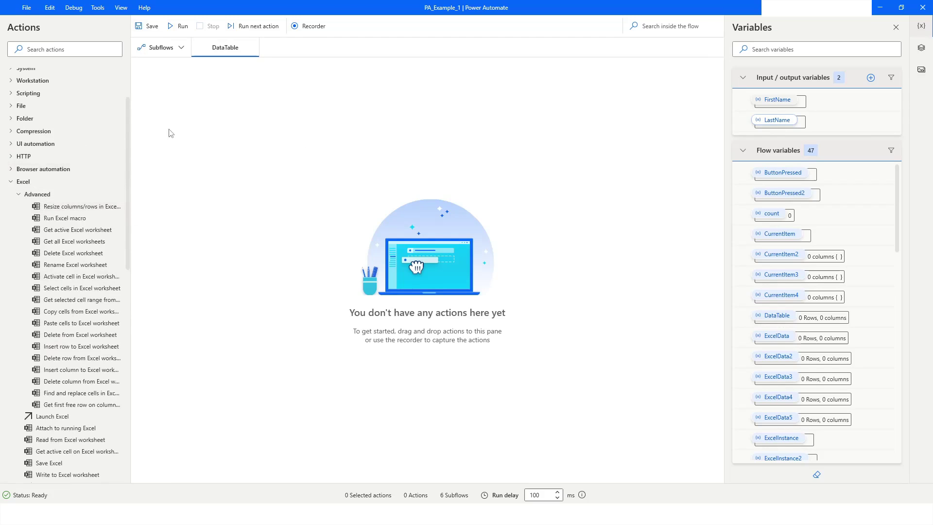
scroll(22, 242, down, 3)
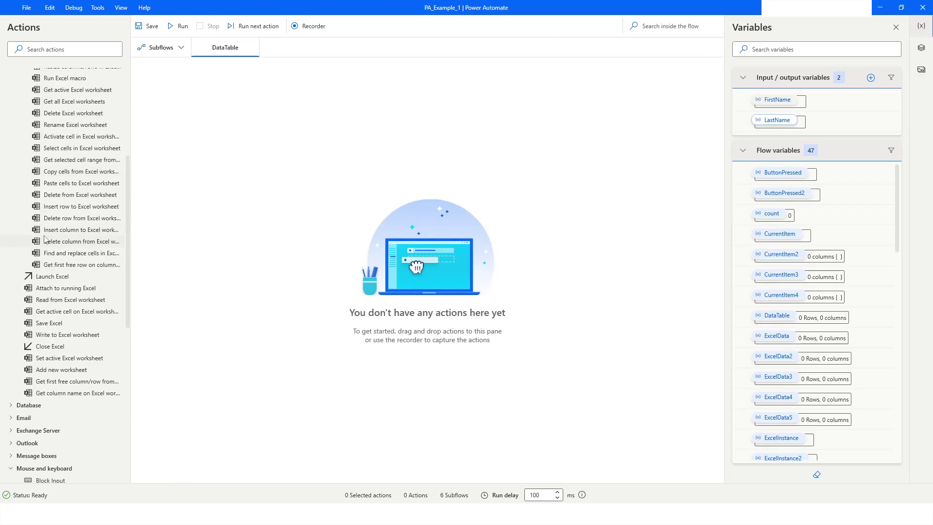
drag(59, 292, 304, 118)
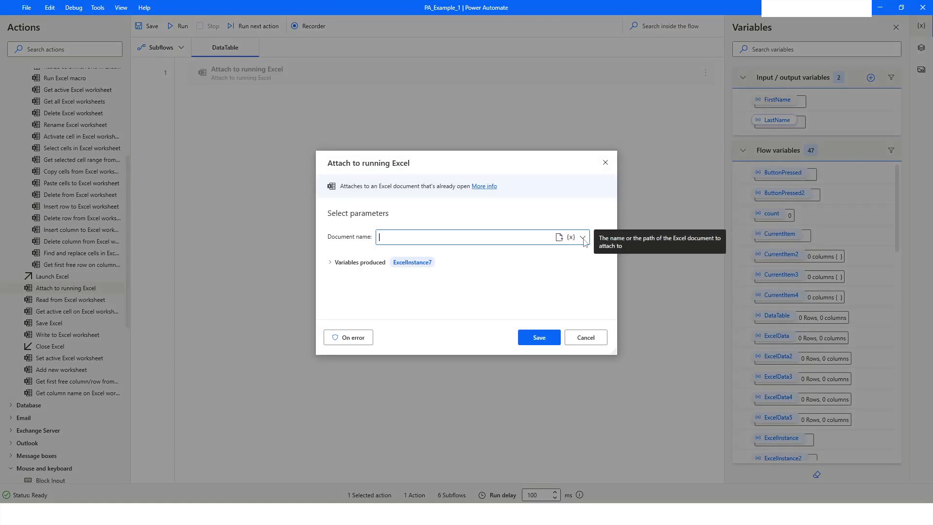
click(583, 238)
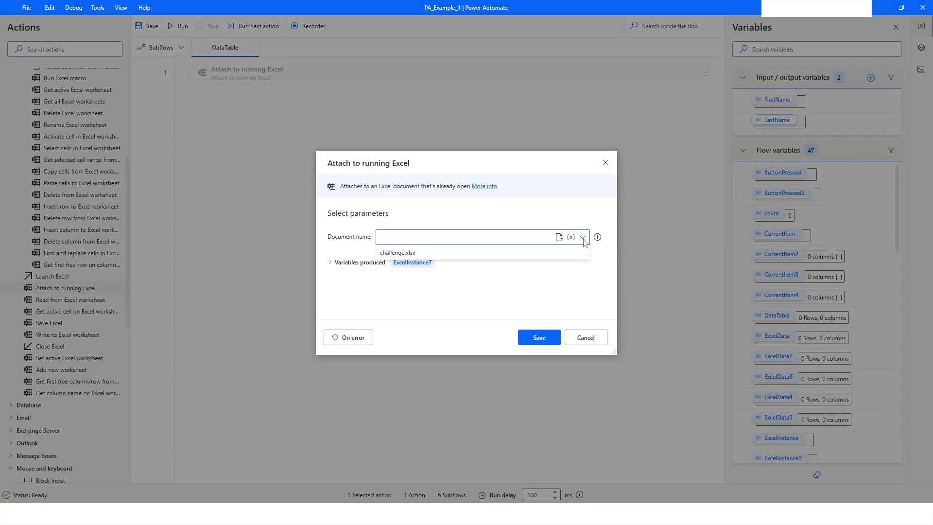
click(444, 253)
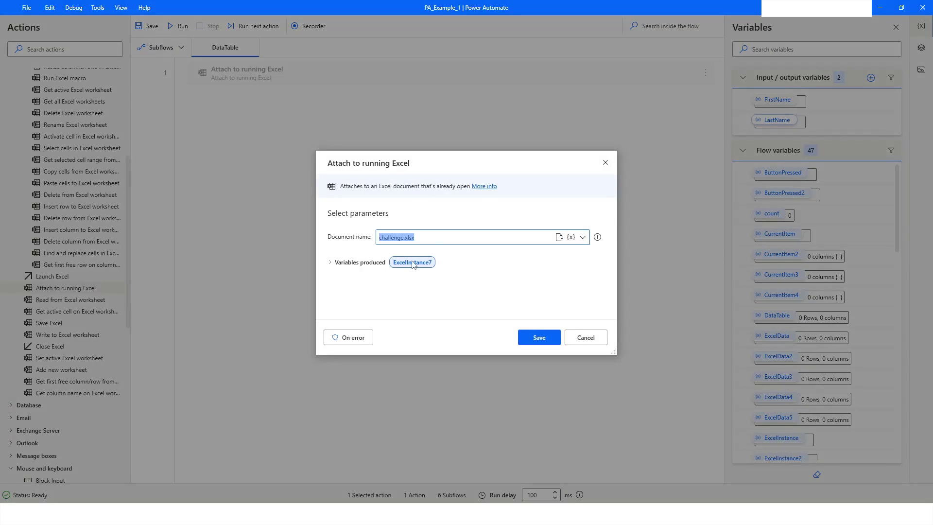
click(539, 337)
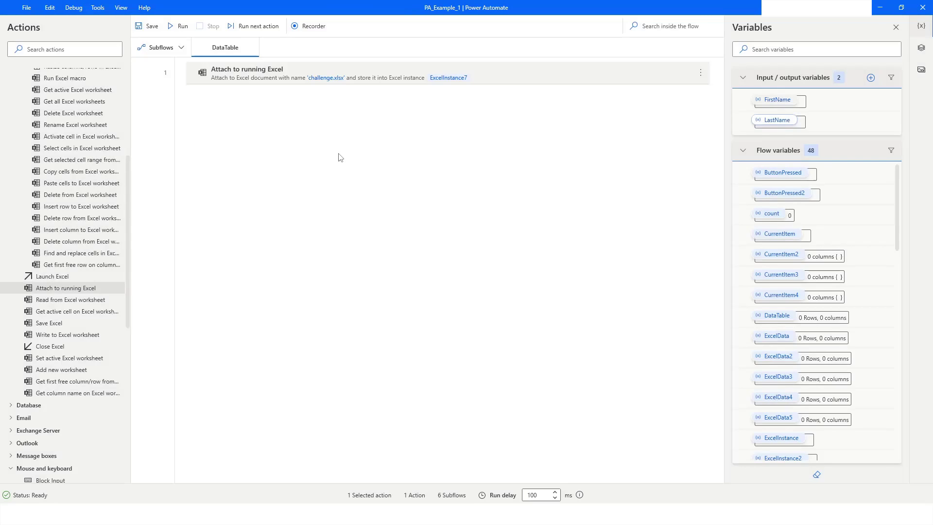
- Add a 'Set active Excel worksheet' step 2 activating Sheet3 by name in %ExcelInstance7%
click(345, 137)
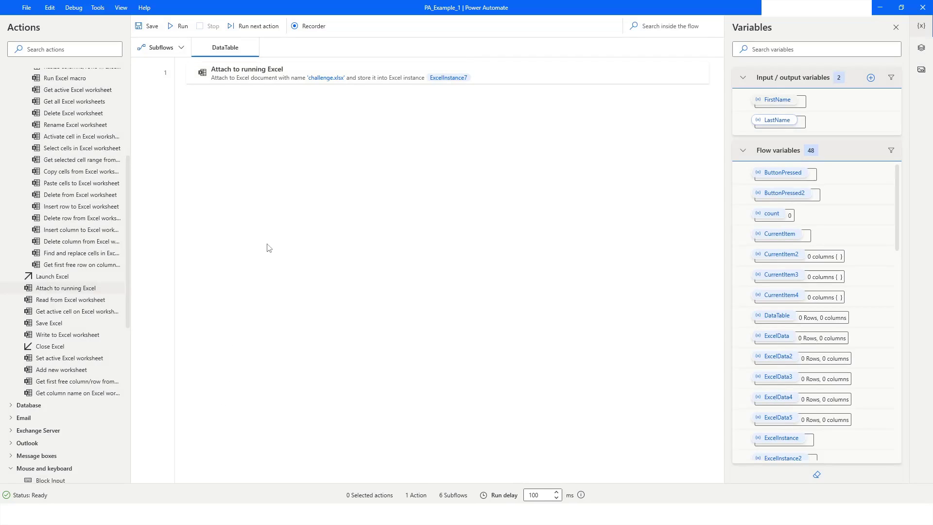
click(46, 365)
drag(44, 364, 301, 138)
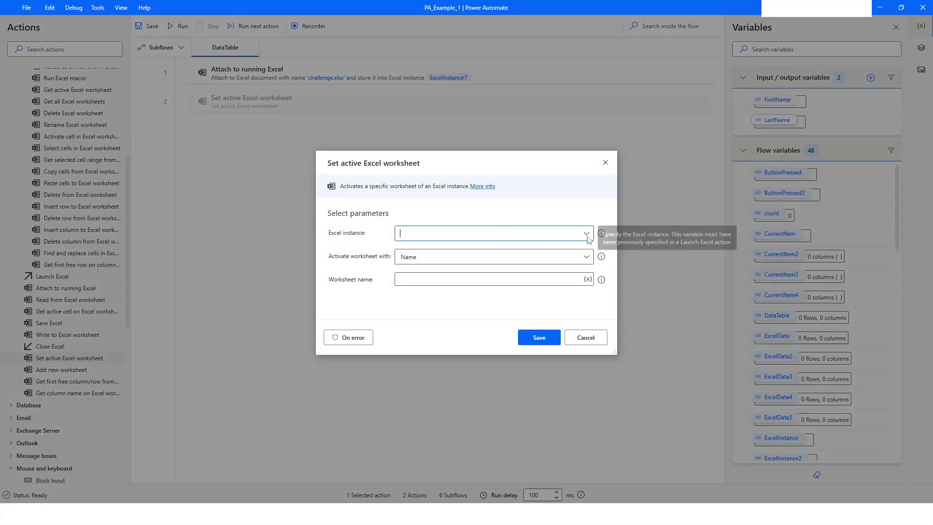
click(586, 233)
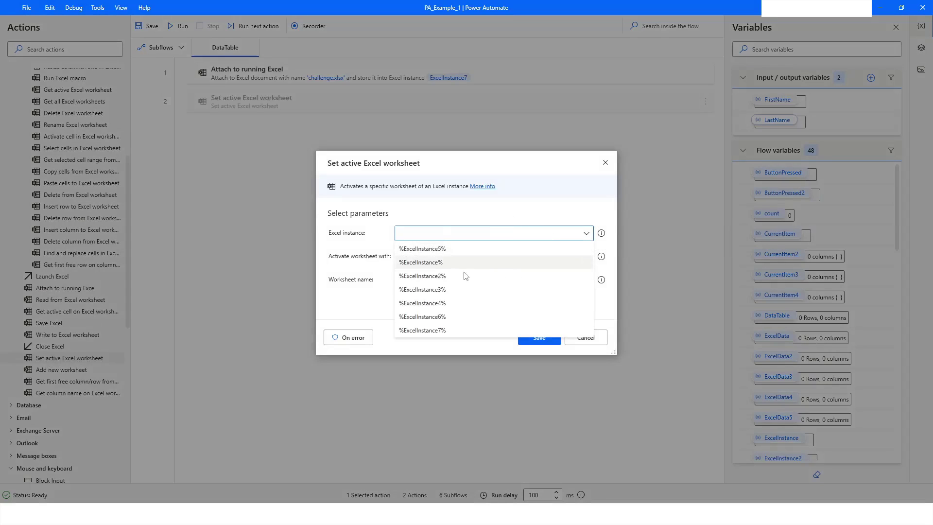
click(439, 330)
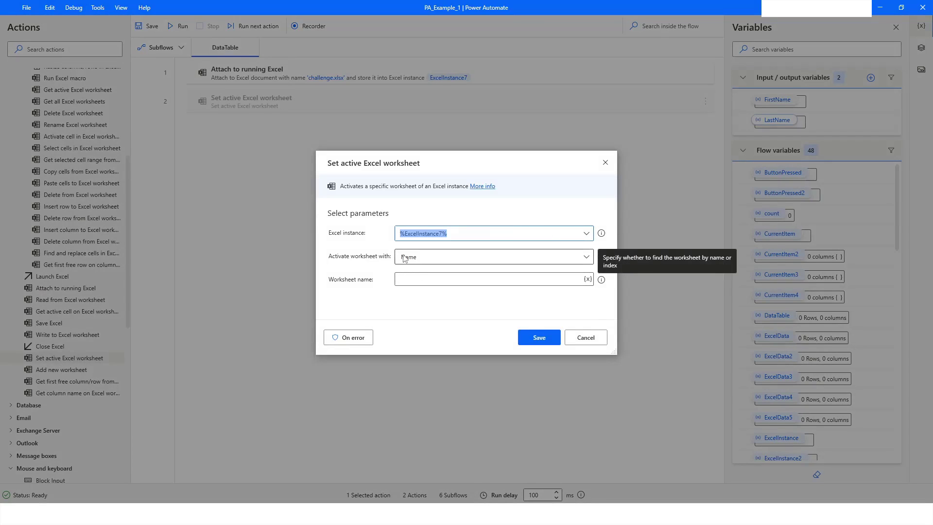
click(407, 278)
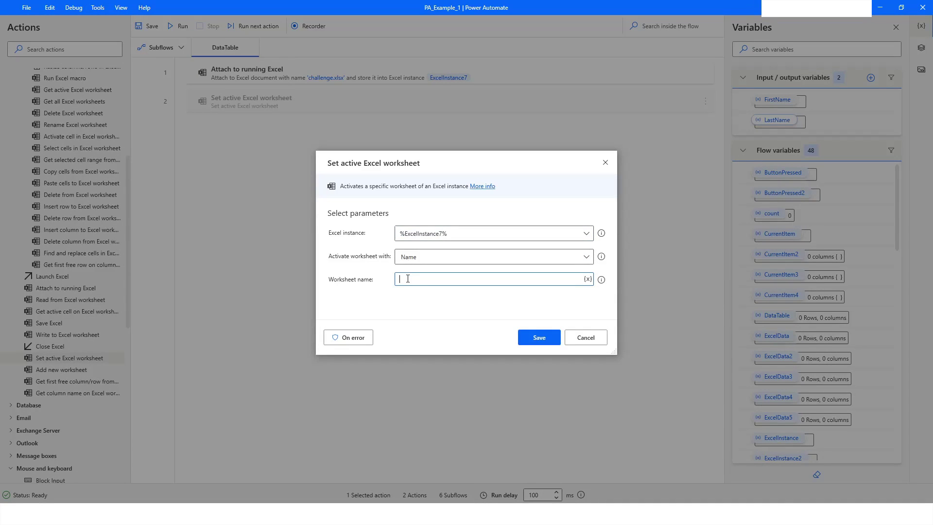
text(Sheet3)
click(527, 342)
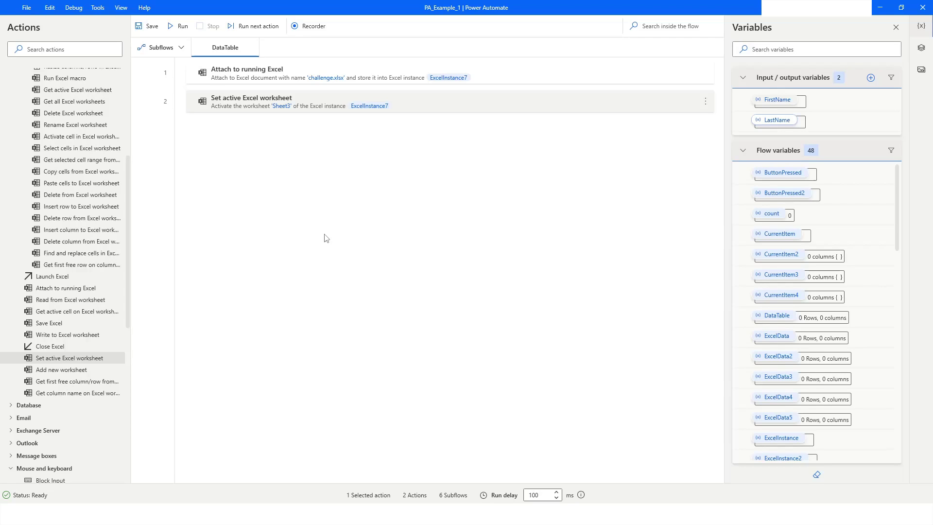